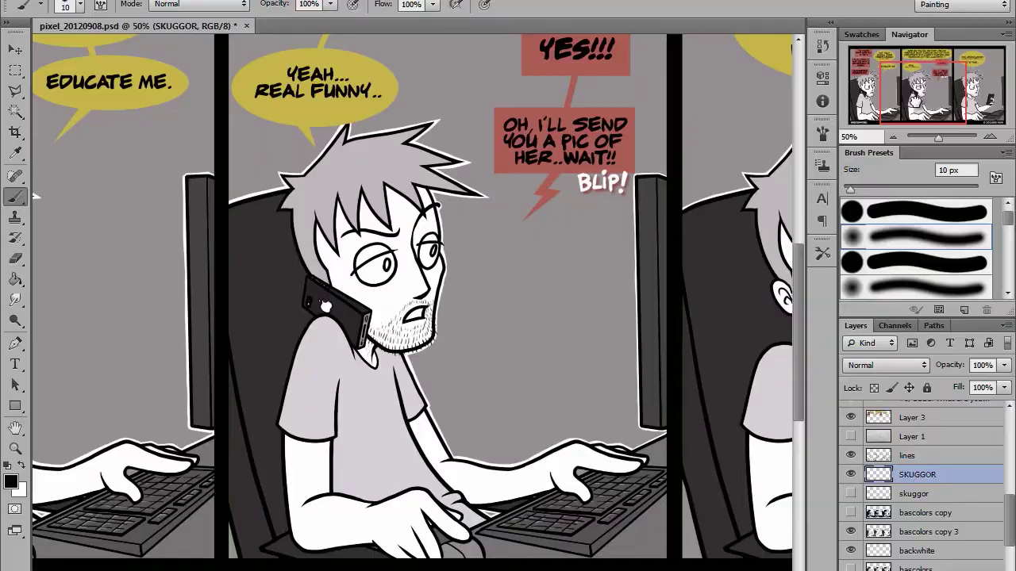
Set the SKUGGOR layer to Multiply blending at 45% opacity
drag(337, 305, 304, 305)
drag(915, 103, 915, 101)
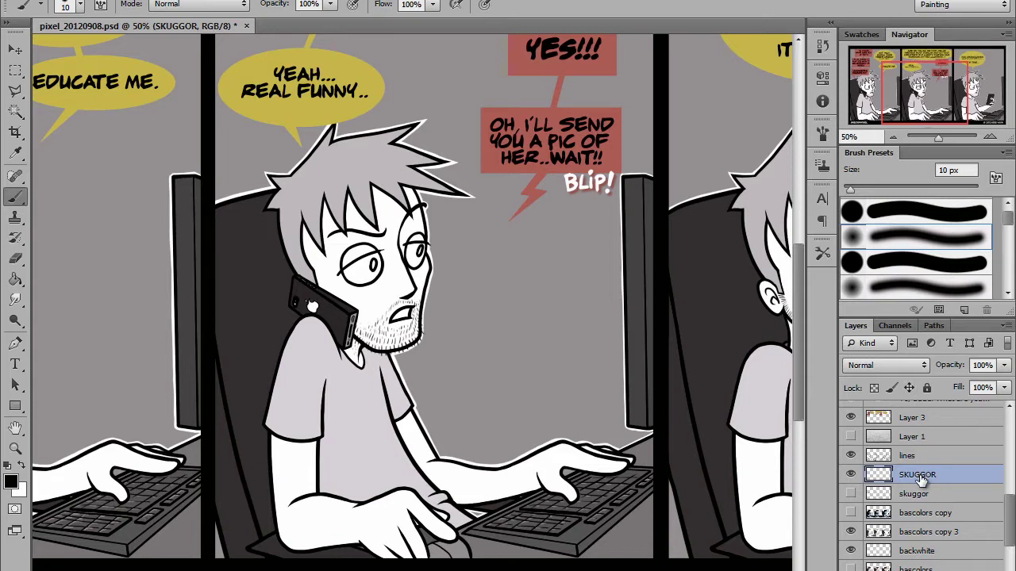
click(897, 366)
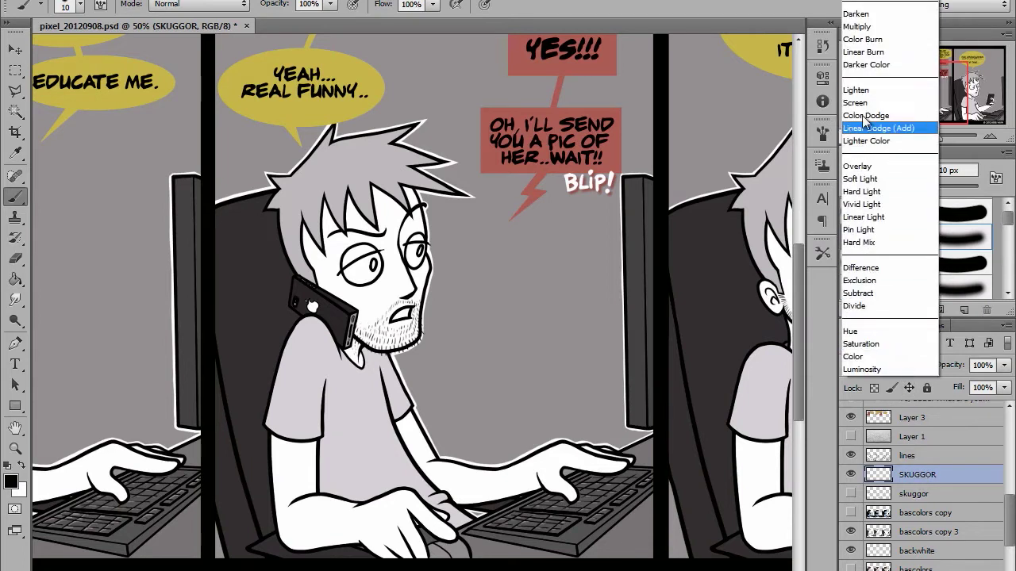
click(869, 27)
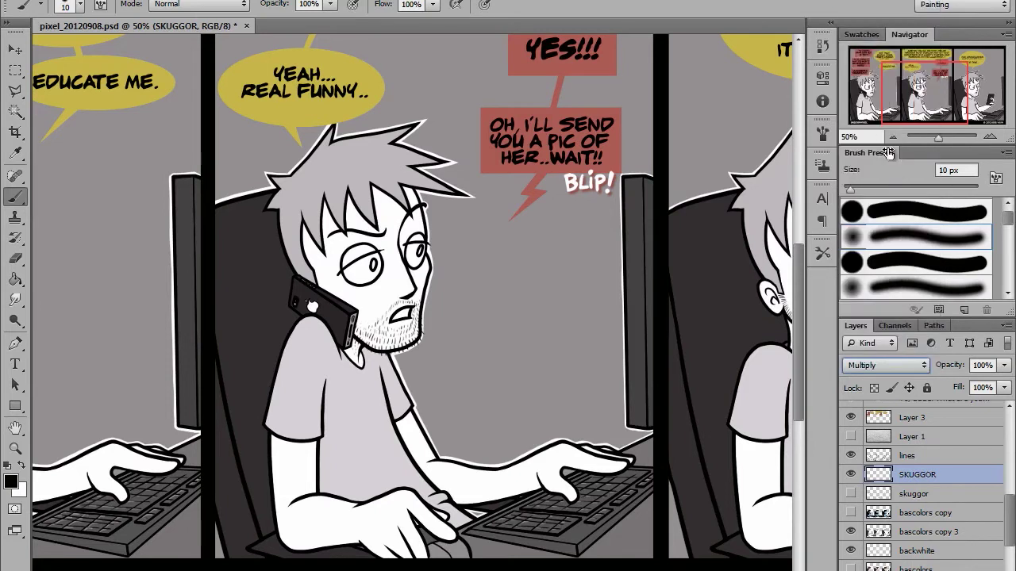
click(1003, 365)
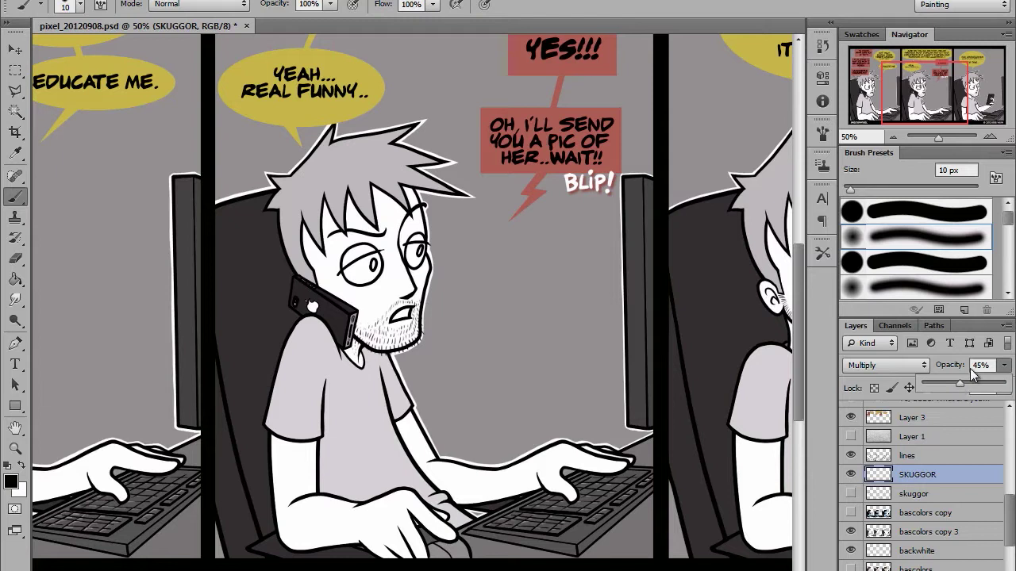
click(917, 91)
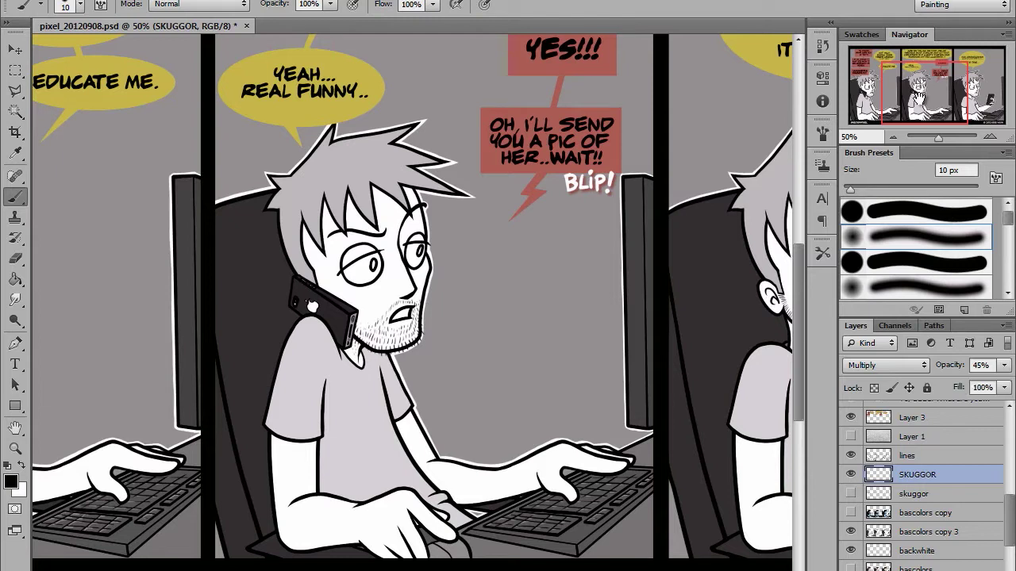
Confirm black (000000) as the foreground color for painting shadows
click(11, 482)
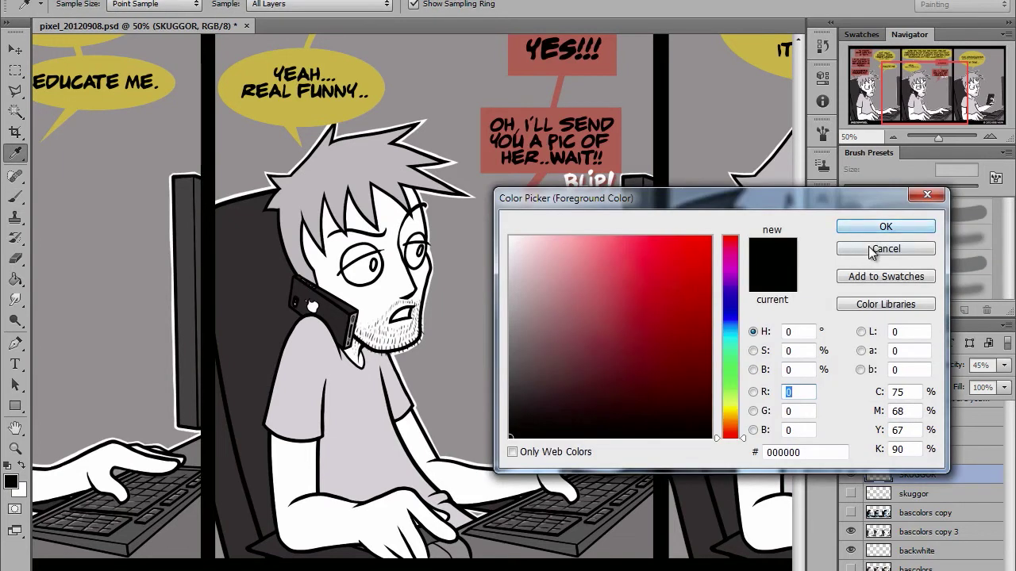
click(873, 252)
click(11, 482)
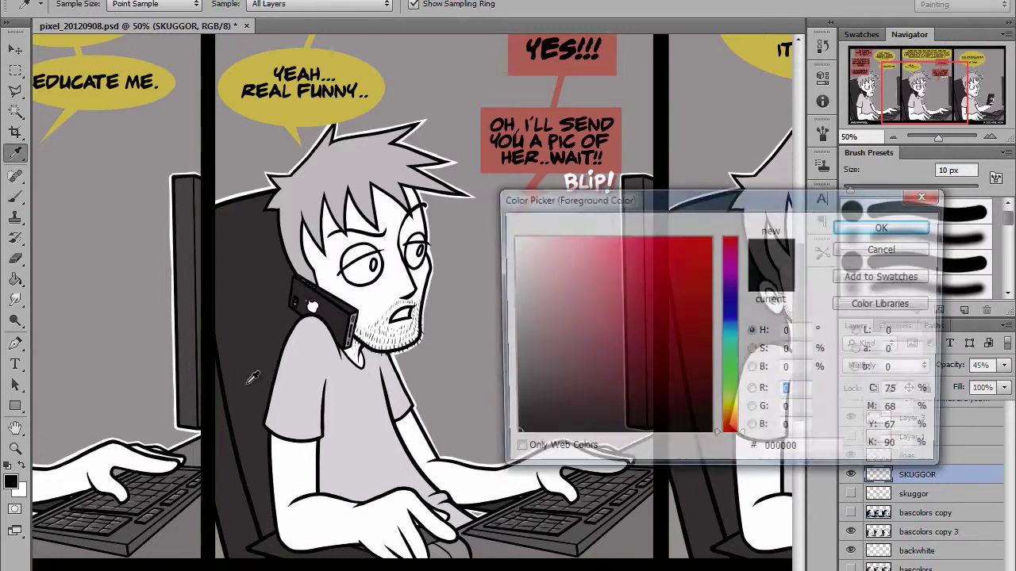
drag(667, 201, 567, 151)
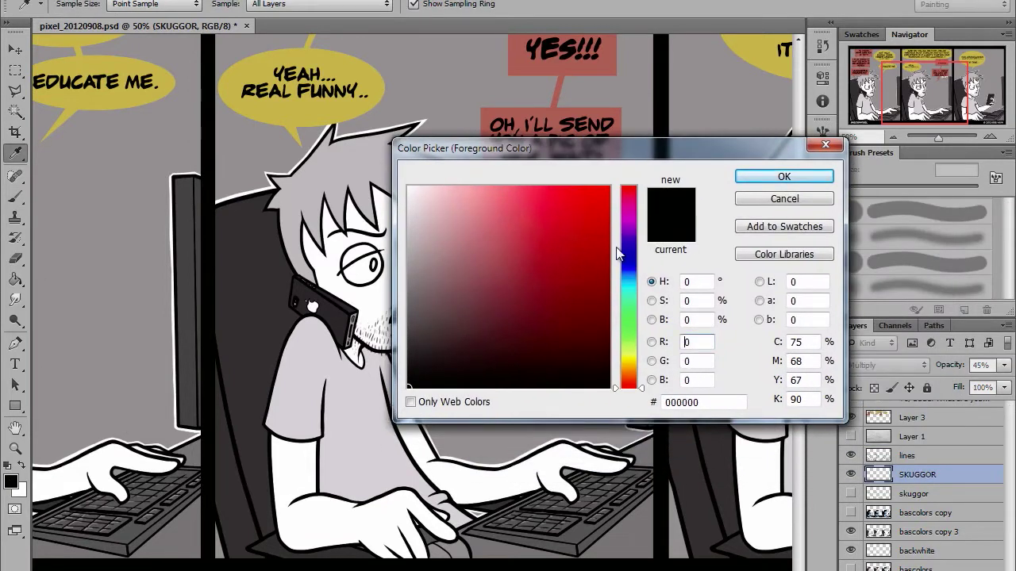
click(822, 176)
Set the brush to 19 px and paint a shadow on the middle-panel man's neck under his chin
drag(929, 99, 914, 105)
key(ctrl+plus)
right_click(379, 380)
click(414, 411)
drag(379, 379, 391, 390)
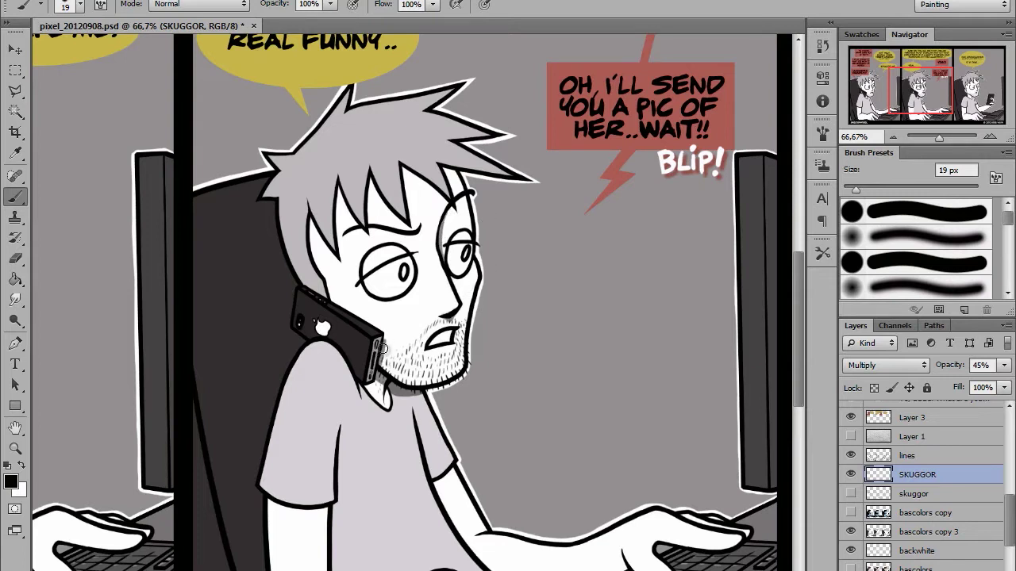
Paint shadows on the forehead along the hair fringe spikes and erase the excess near the far eye
drag(313, 223, 331, 260)
drag(339, 193, 356, 233)
drag(373, 182, 398, 227)
mouse_move(407, 170)
mouse_down()
mouse_move(442, 207)
mouse_move(445, 194)
mouse_up()
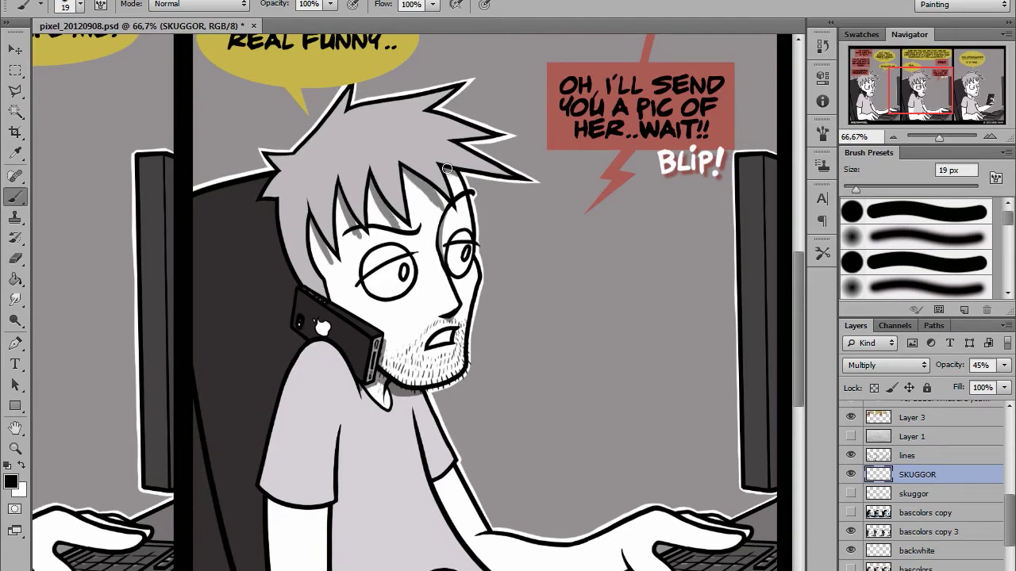
key(e)
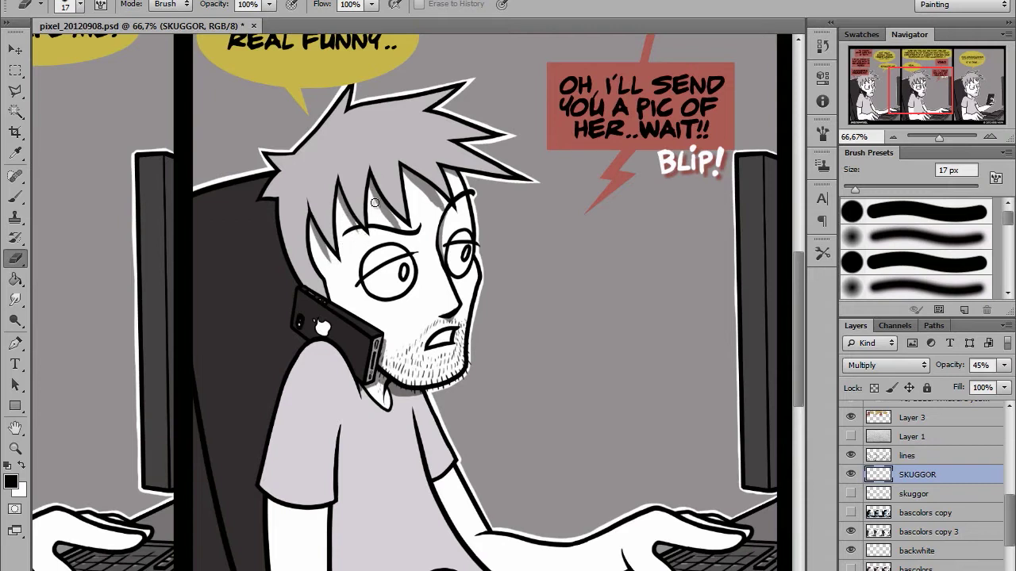
drag(435, 210, 437, 188)
Paint shadows under both sleeves, beside the shirt's arm folds, along the torso edge and between the near hand's fingers
drag(879, 92, 877, 101)
key(b)
drag(284, 387, 340, 394)
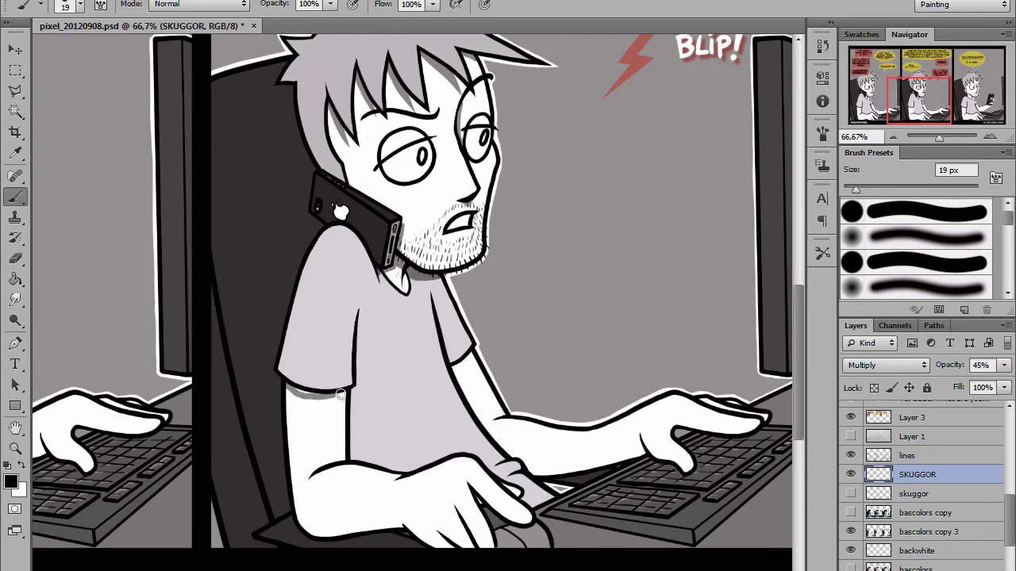
drag(455, 368, 475, 354)
drag(288, 390, 338, 397)
mouse_move(356, 324)
mouse_down()
mouse_move(357, 371)
mouse_move(357, 317)
mouse_move(352, 458)
mouse_up()
mouse_move(445, 342)
mouse_down()
mouse_move(487, 428)
mouse_move(535, 481)
mouse_up()
mouse_move(465, 523)
mouse_down()
mouse_move(469, 543)
mouse_move(541, 494)
mouse_up()
Paint shadows around the shirt hem and the typing hand's fingers and thumb over the keyboard
key(ctrl+plus)
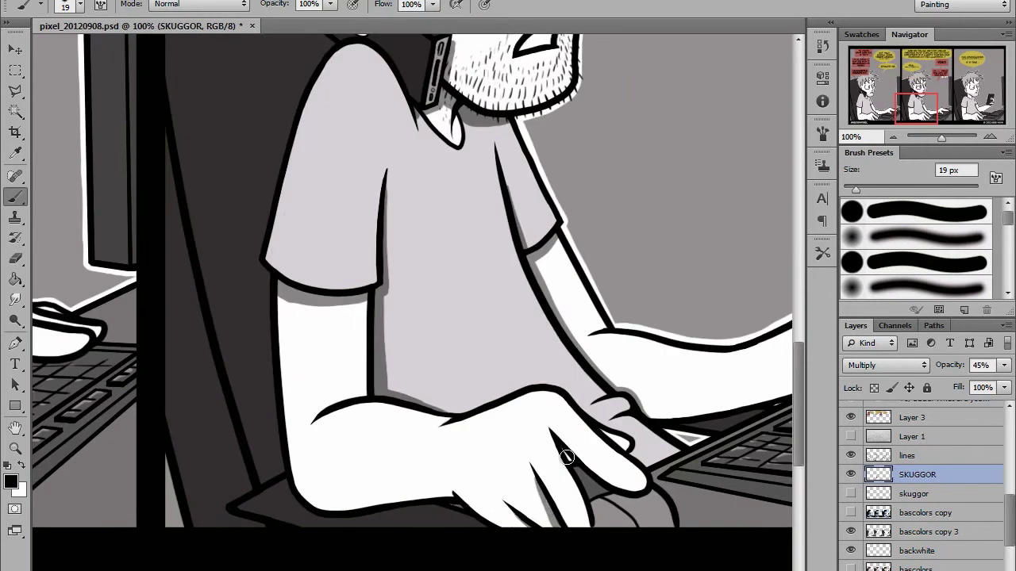
scroll(748, 263, right, 5)
drag(599, 392, 666, 405)
key(e)
key(b)
drag(652, 355, 770, 359)
drag(689, 312, 776, 339)
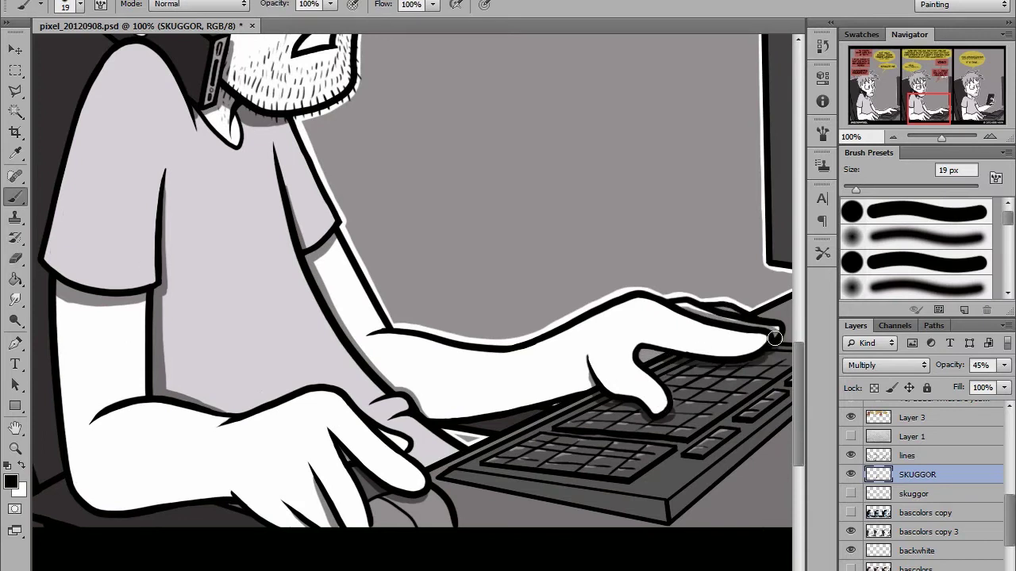
drag(589, 363, 591, 382)
drag(929, 109, 921, 98)
drag(369, 313, 376, 309)
Set the SKUGGOR layer's opacity to 46%
mouse_move(918, 101)
mouse_down()
mouse_move(917, 91)
mouse_move(917, 109)
mouse_up()
key(ctrl+minus)
click(1003, 365)
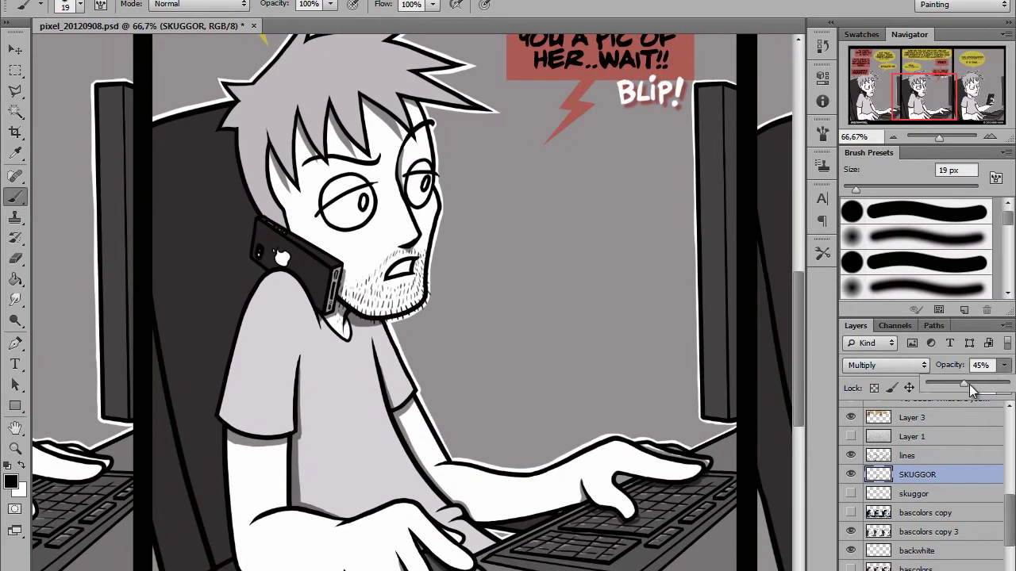
mouse_move(974, 387)
mouse_down()
mouse_move(1006, 389)
mouse_move(944, 389)
mouse_move(975, 391)
mouse_move(965, 392)
mouse_up()
click(934, 106)
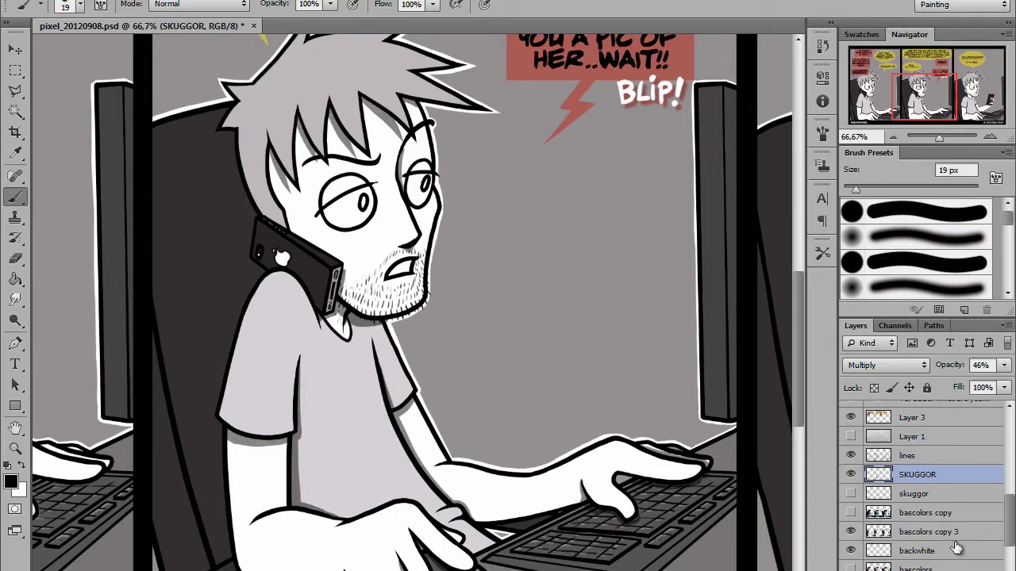
Add a layer named miljöskuggor above SKUGGOR, with Multiply blending at 29% opacity
key(ctrl+alt+shift+n)
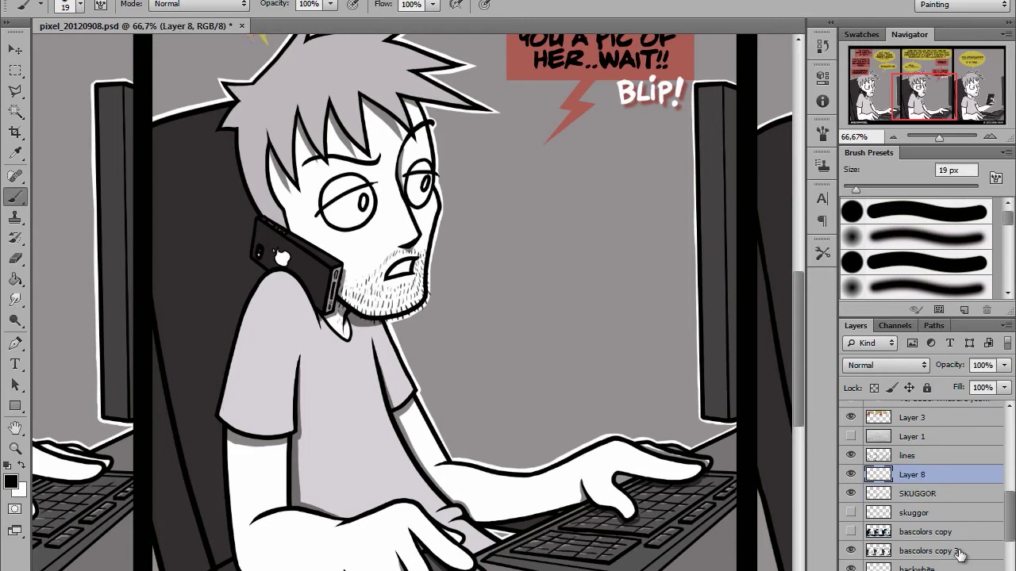
double_click(911, 476)
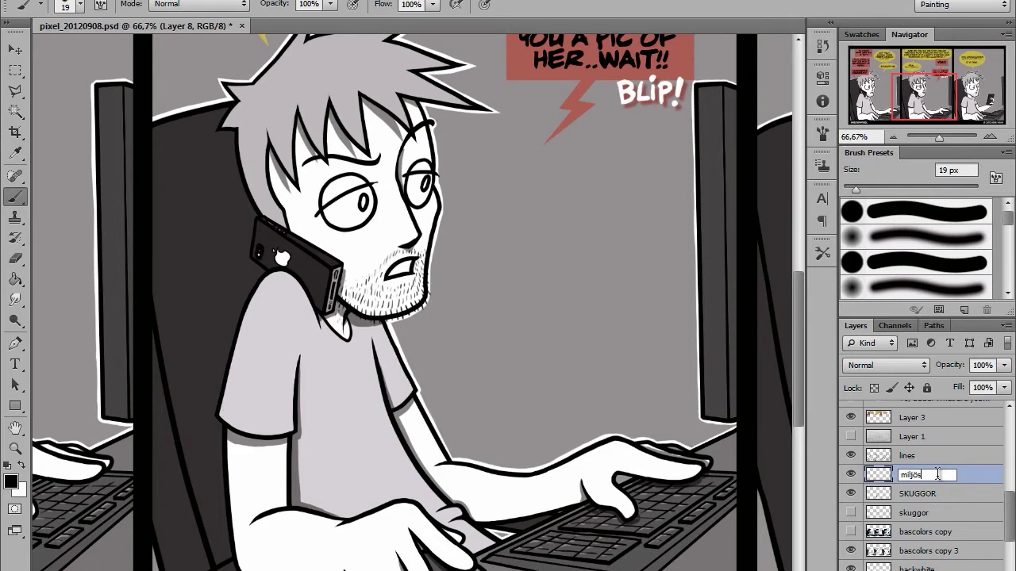
key(Return)
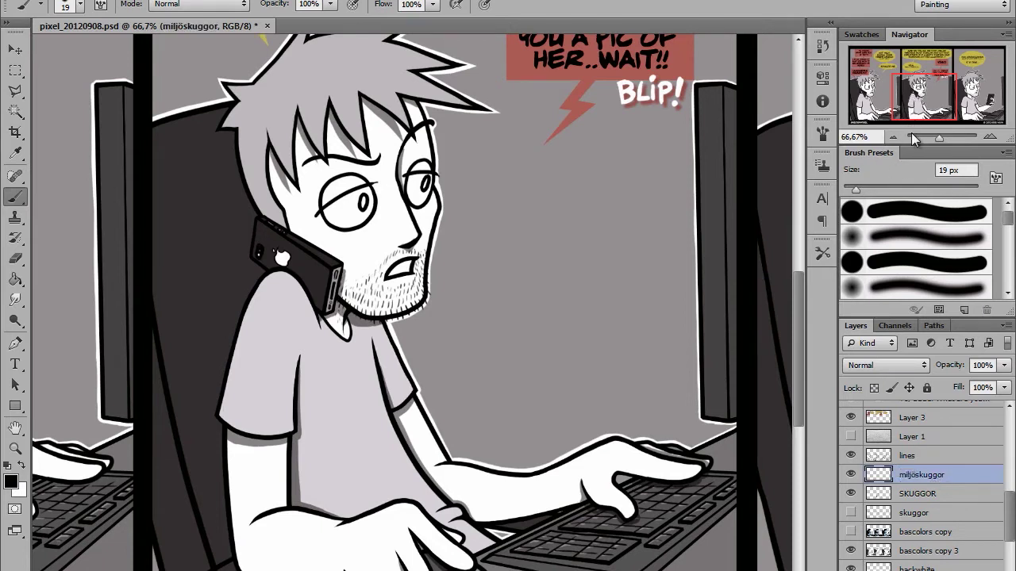
click(891, 366)
click(857, 26)
drag(1003, 365, 950, 387)
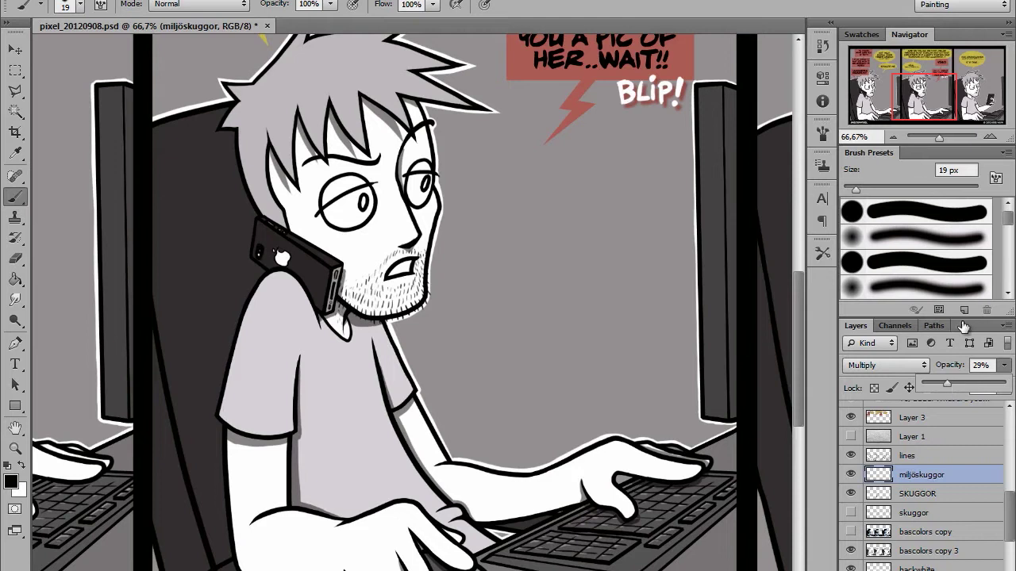
Set the brush to 40 px and paint a broad light shadow down the back edge of the near shoulder, sleeve and arm
drag(923, 110, 925, 109)
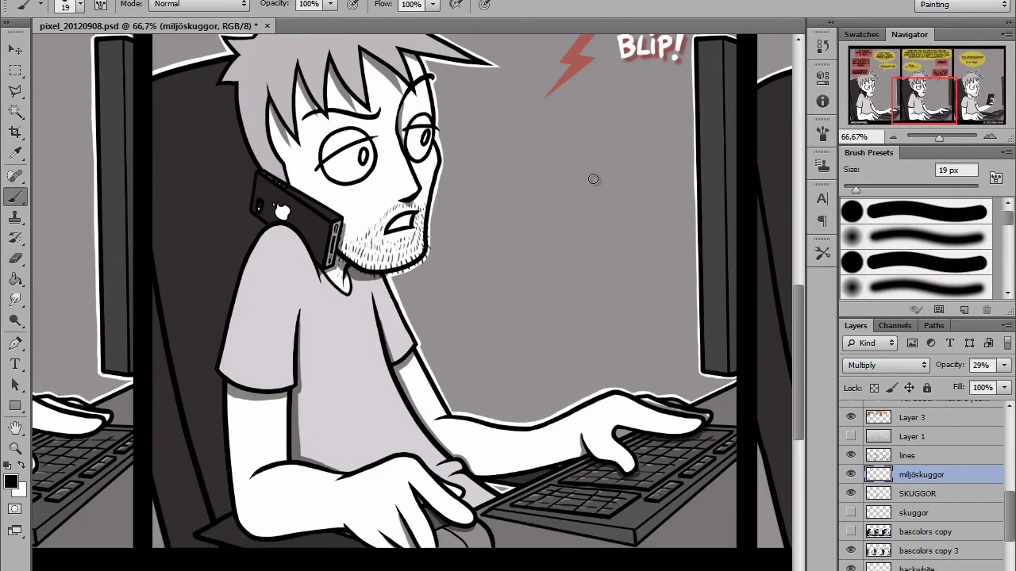
right_click(257, 297)
drag(262, 330, 300, 330)
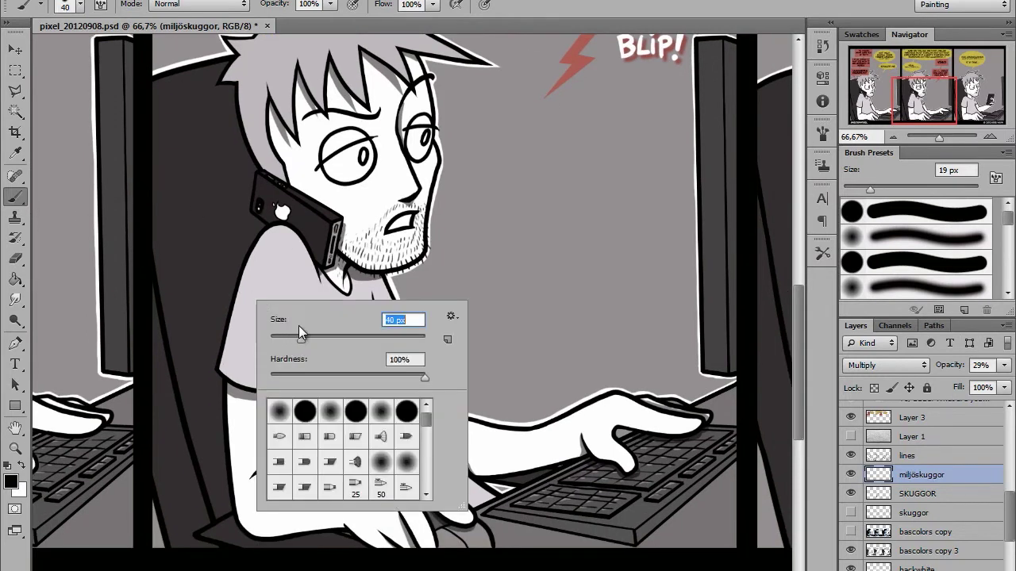
click(263, 238)
mouse_move(263, 238)
mouse_down()
mouse_move(294, 233)
mouse_move(254, 256)
mouse_move(226, 372)
mouse_move(226, 353)
mouse_move(236, 335)
mouse_move(233, 361)
mouse_move(260, 250)
mouse_move(294, 235)
mouse_move(235, 394)
mouse_move(230, 384)
mouse_move(248, 526)
mouse_move(282, 531)
mouse_up()
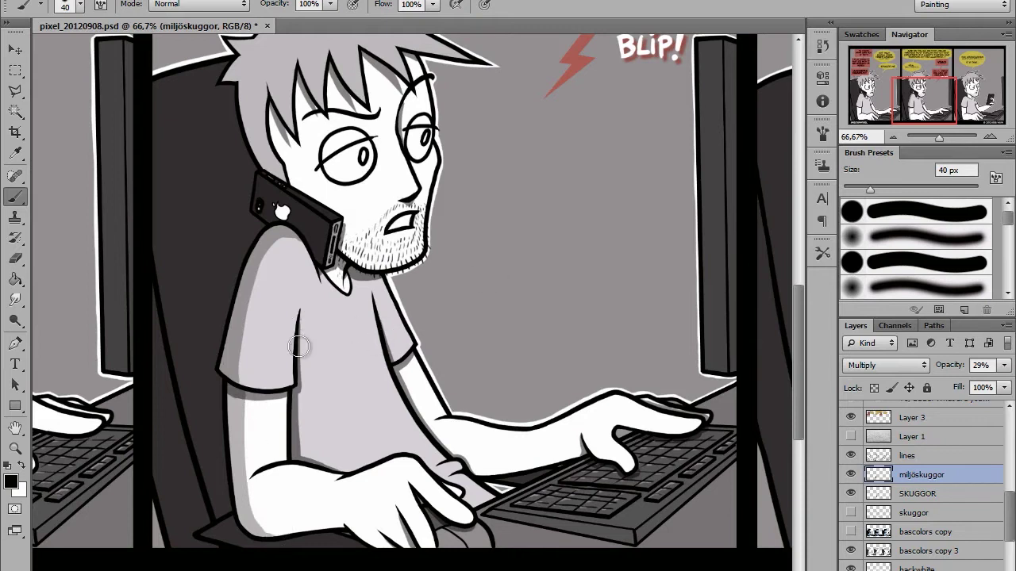
Paint broad light shadows on the shirt beside the near arm and along the underside of the near forearm and hand
mouse_move(302, 327)
mouse_down()
mouse_move(310, 453)
mouse_move(313, 431)
mouse_move(331, 483)
mouse_up()
click(15, 259)
click(15, 197)
drag(253, 525, 414, 549)
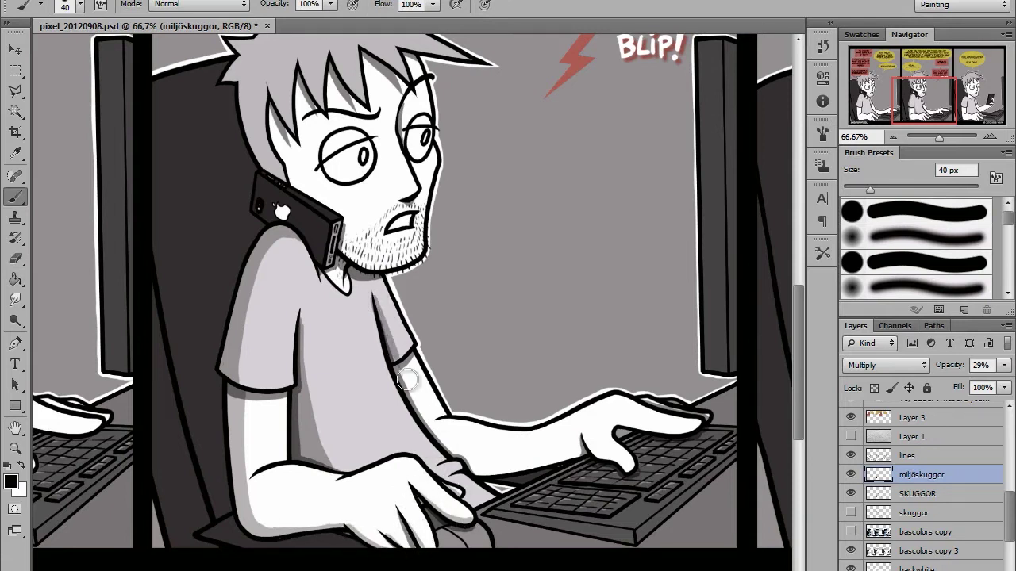
Paint light shadows along the underside of the far forearm, thumb and typing fingers
mouse_move(428, 419)
mouse_down()
mouse_move(482, 470)
mouse_move(448, 445)
mouse_move(505, 469)
mouse_move(529, 466)
mouse_move(552, 418)
mouse_move(490, 468)
mouse_move(525, 468)
mouse_move(595, 440)
mouse_move(589, 450)
mouse_move(583, 442)
mouse_move(628, 466)
mouse_up()
drag(624, 425, 695, 431)
key(e)
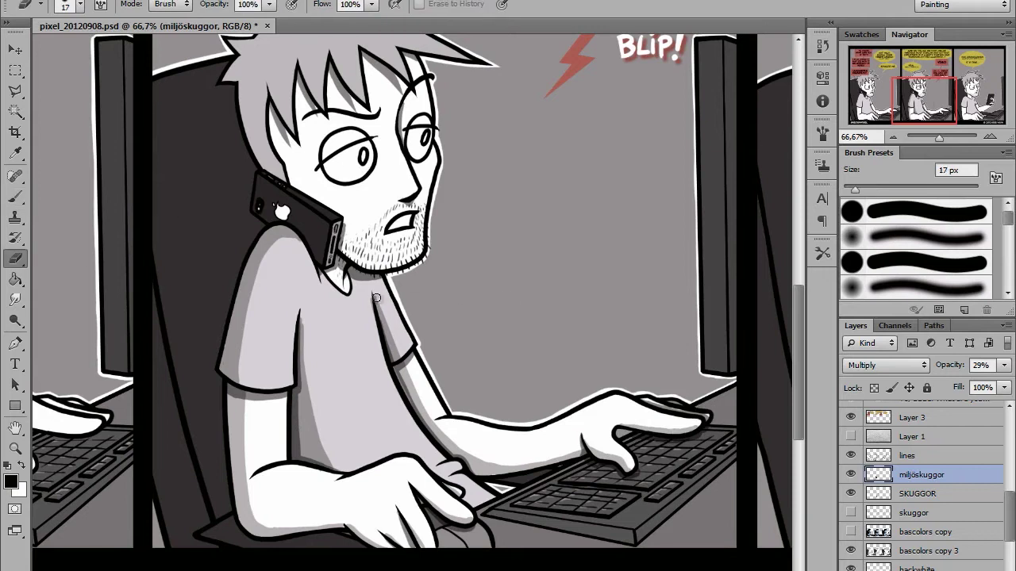
Paint a light shadow along the back and crown of the hair and erase it into spiky shapes
drag(922, 102, 921, 85)
click(15, 197)
mouse_move(270, 340)
mouse_down()
mouse_move(265, 289)
mouse_move(293, 370)
mouse_move(262, 281)
mouse_move(272, 265)
mouse_move(259, 252)
mouse_move(263, 276)
mouse_move(287, 228)
mouse_move(359, 188)
mouse_move(335, 195)
mouse_move(432, 168)
mouse_up()
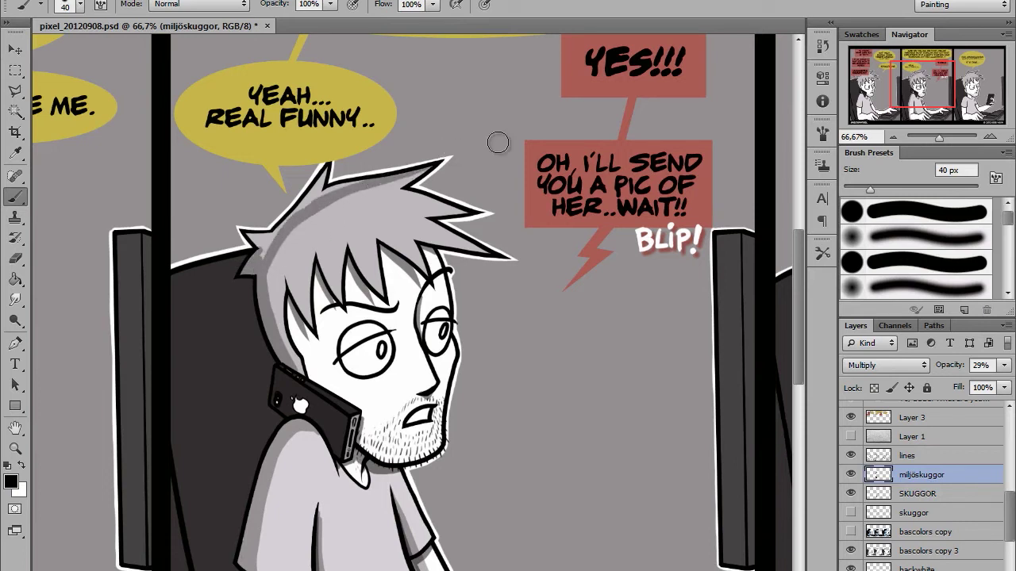
mouse_move(316, 189)
mouse_down()
mouse_move(344, 191)
mouse_move(258, 239)
mouse_move(273, 238)
mouse_move(321, 179)
mouse_up()
click(15, 259)
drag(307, 224, 307, 211)
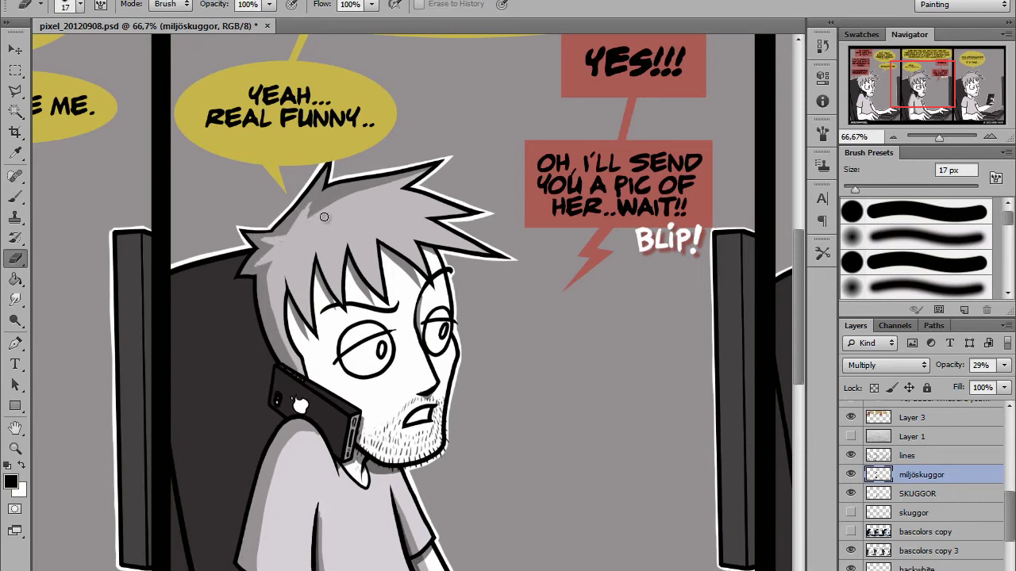
Paint light shadows inside and beneath the hair spikes across the fringe
click(15, 197)
drag(296, 298, 305, 317)
drag(327, 265, 330, 292)
mouse_move(355, 259)
mouse_down()
mouse_move(366, 279)
mouse_move(427, 273)
mouse_up()
drag(427, 238, 466, 252)
Paint a light shadow on the side of the nose and tidy its edges with the Eraser
drag(577, 260, 596, 177)
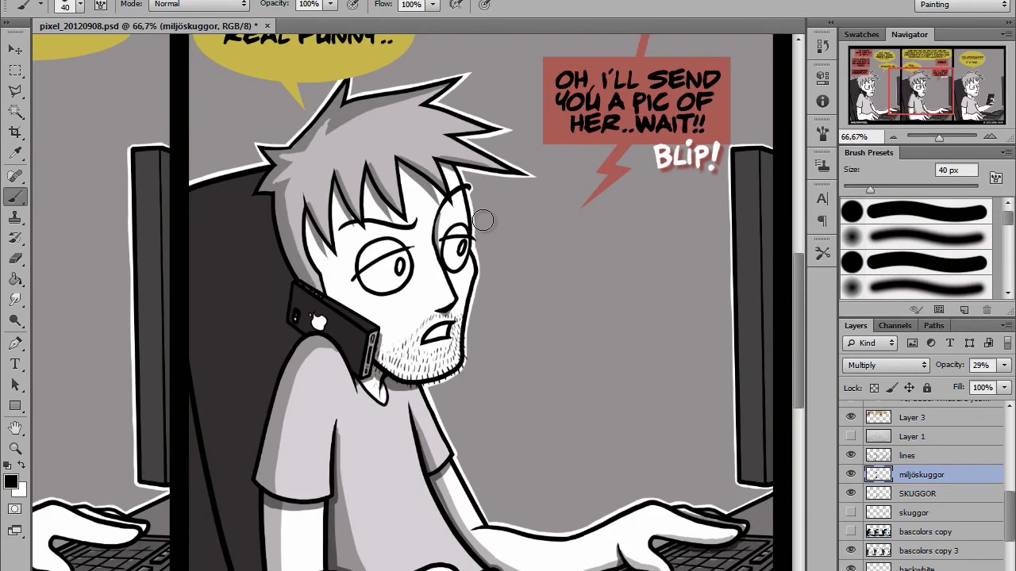
mouse_move(431, 271)
mouse_down()
mouse_move(438, 299)
mouse_move(432, 259)
mouse_up()
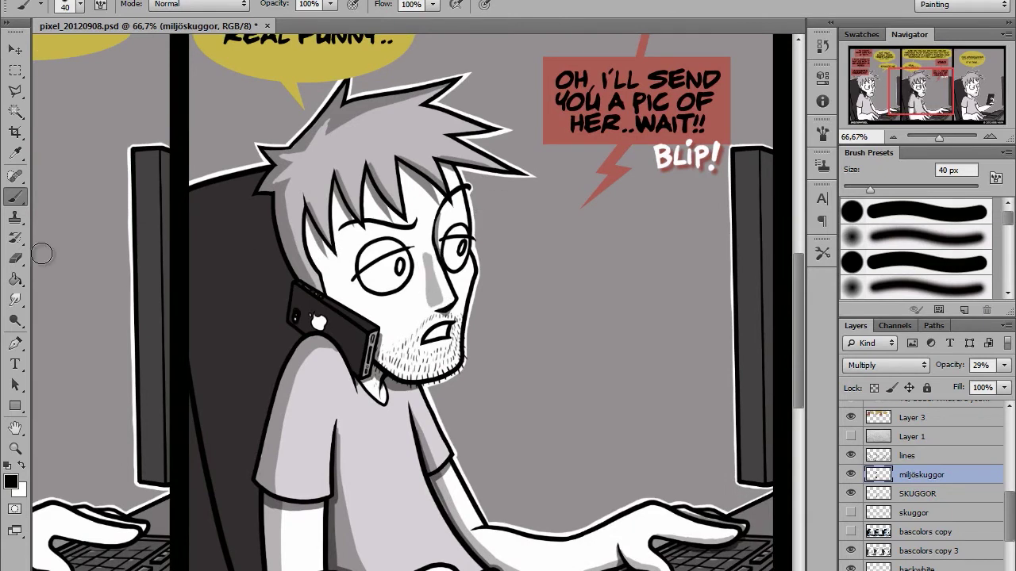
key(e)
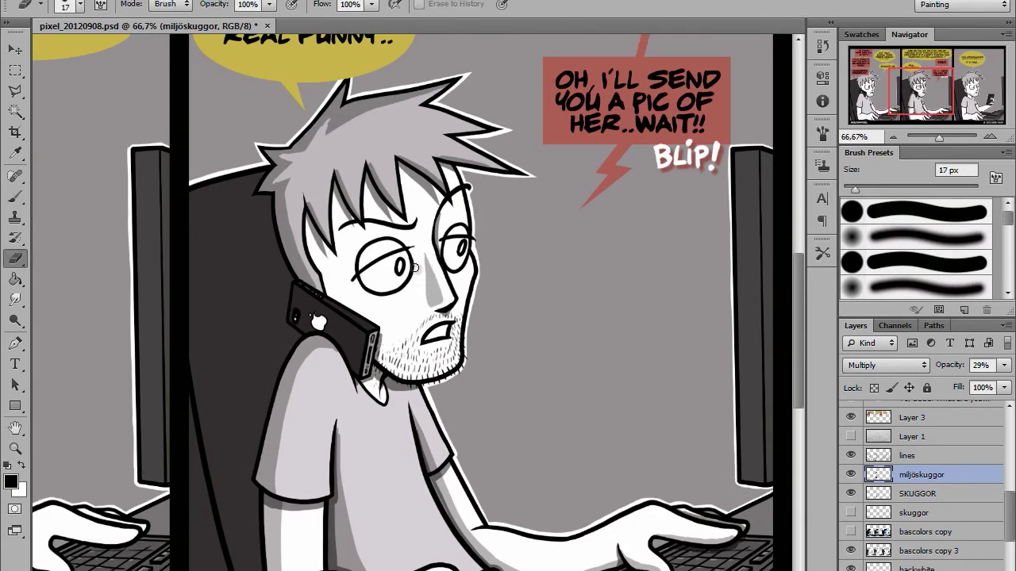
key(b)
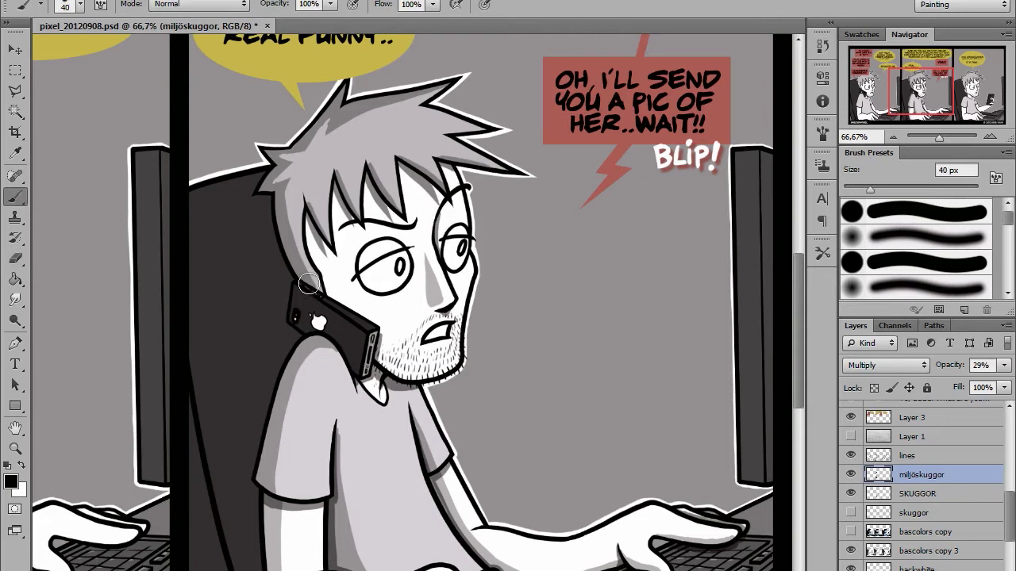
mouse_move(918, 108)
mouse_down()
mouse_move(925, 115)
mouse_move(919, 108)
mouse_up()
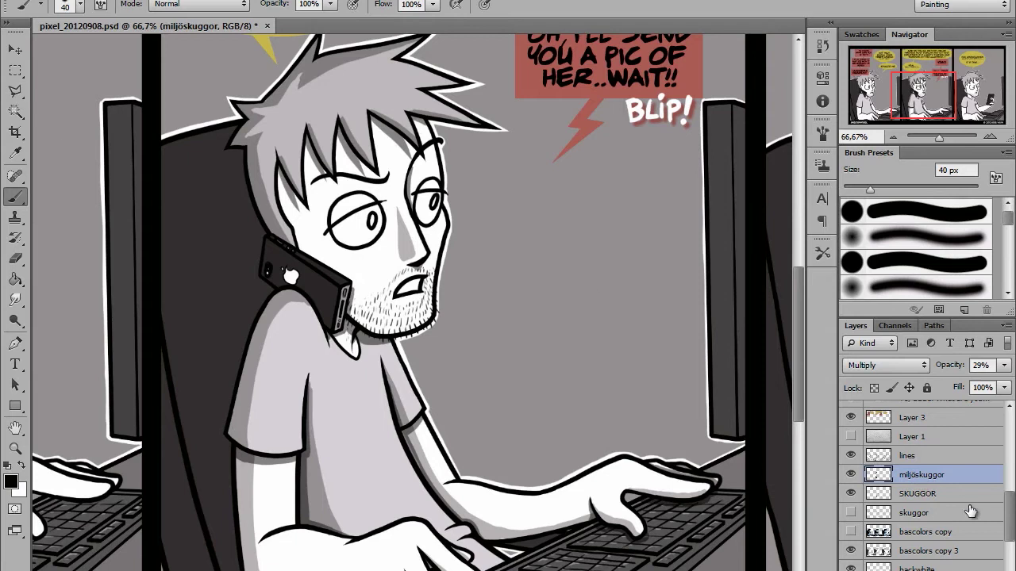
Add a new layer above miljöskuggor and name it Gradient Skugga
key(ctrl+shift+alt+n)
double_click(911, 475)
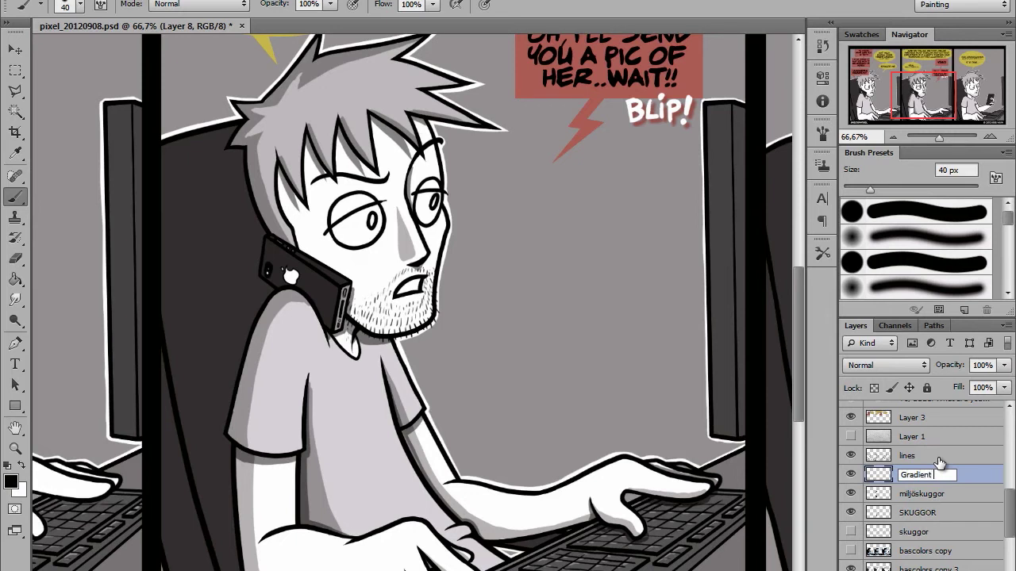
key(Return)
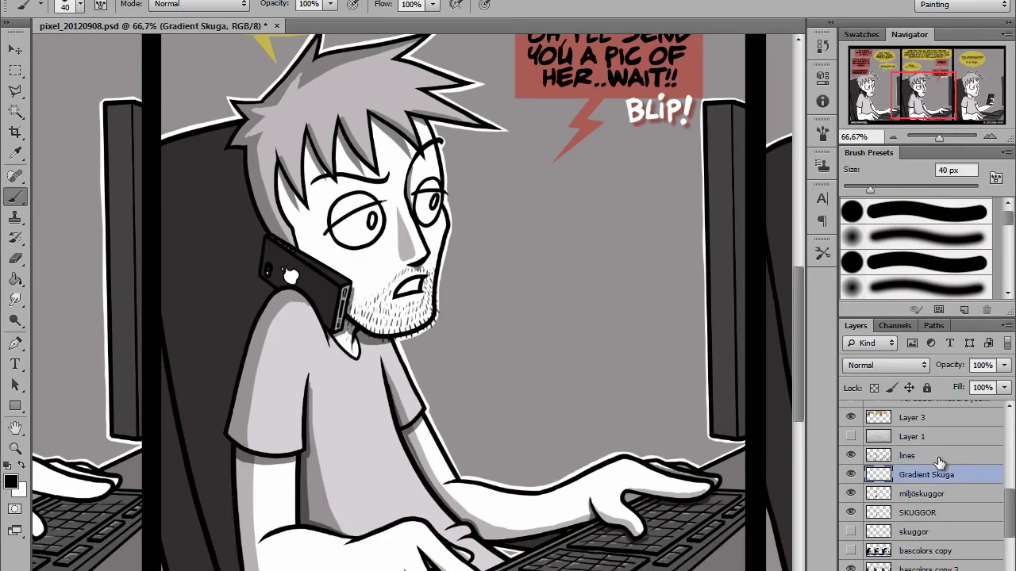
double_click(946, 476)
click(946, 480)
text(g)
key(Return)
Set the Gradient Skugga layer to Multiply blending at 37% opacity
click(909, 366)
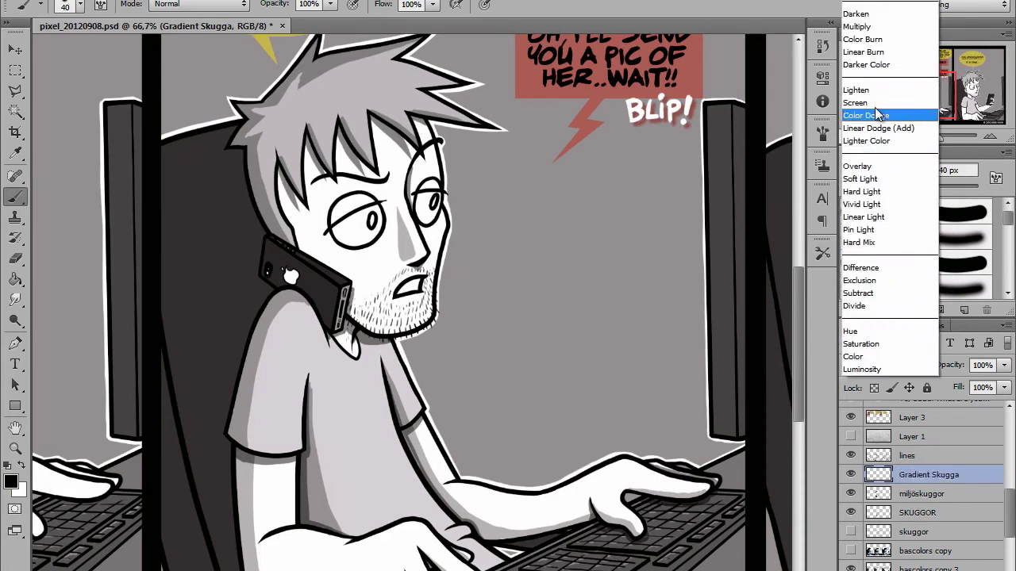
click(856, 26)
click(1004, 365)
drag(985, 384, 953, 388)
Select the middle panel character's whole silhouette, including hair, phone, arms and hands, with the Polygonal Lasso
drag(924, 109, 922, 110)
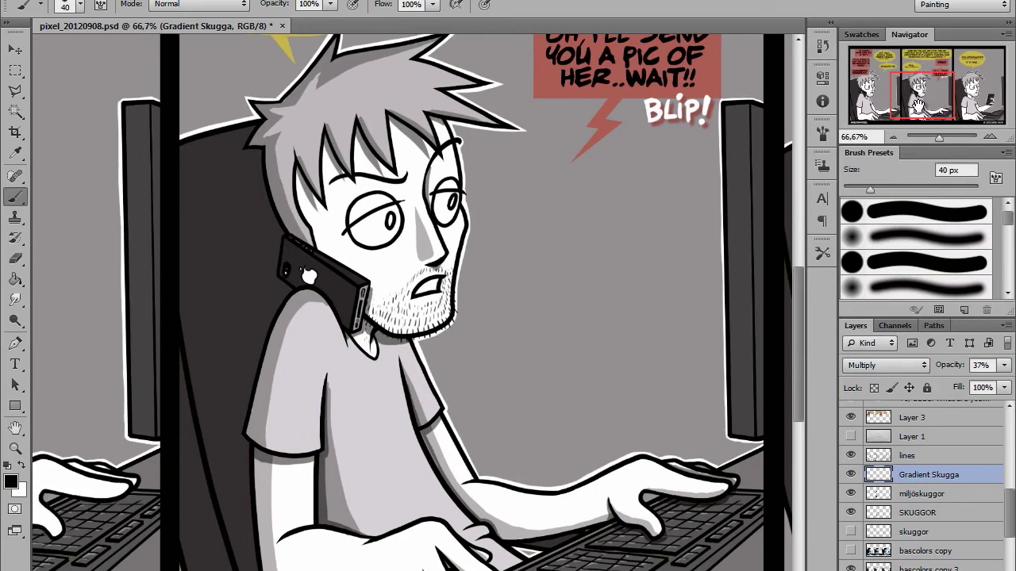
click(15, 90)
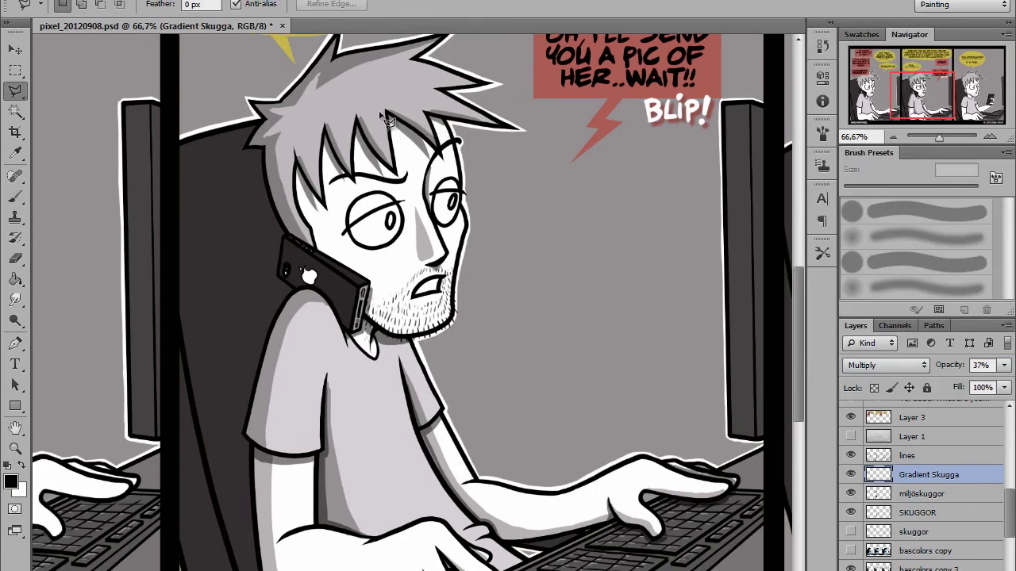
scroll(325, 87, up, 3)
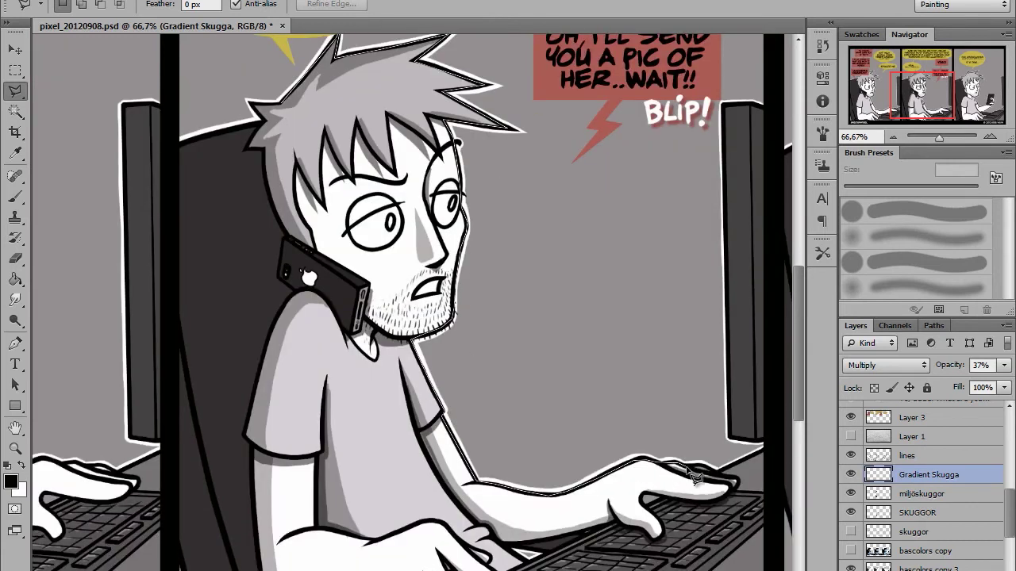
scroll(476, 444, up, 3)
click(284, 337)
click(264, 295)
click(246, 248)
click(258, 225)
click(249, 201)
click(278, 202)
key(ctrl+minus)
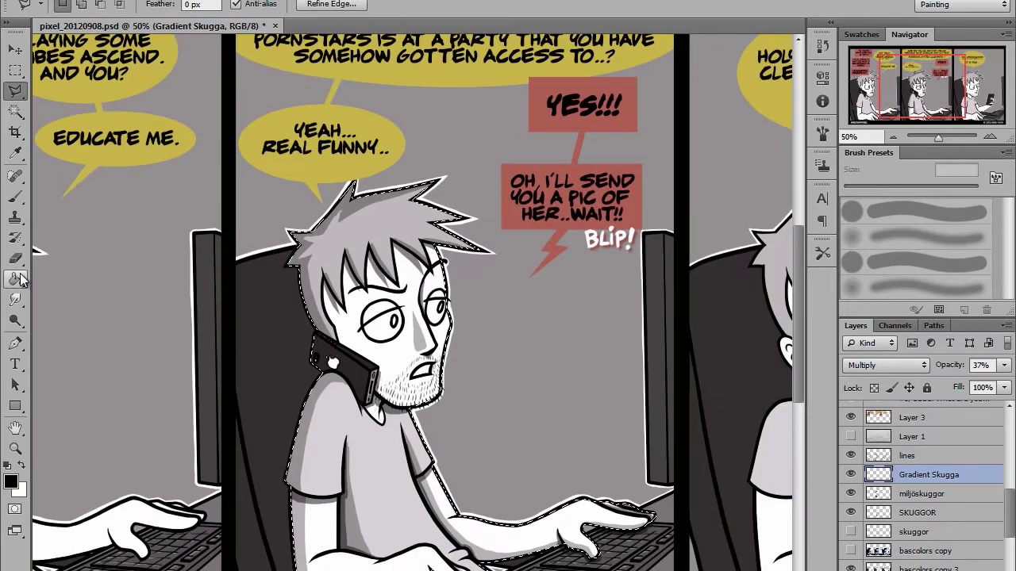
Try a black-to-white linear gradient with the Gradient tool across the selected character, from his back towards the monitor, and undo it
drag(15, 279, 77, 287)
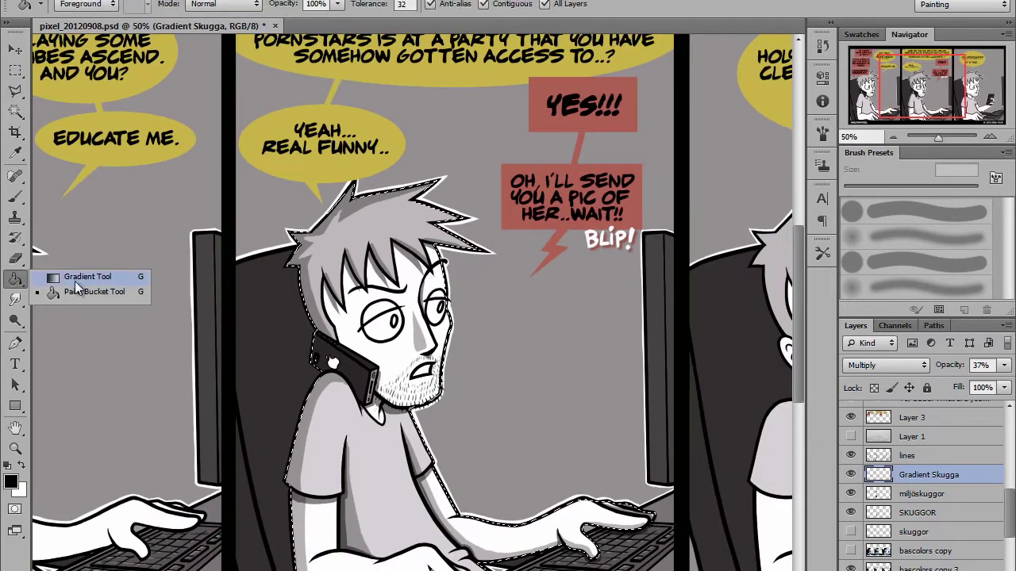
click(123, 277)
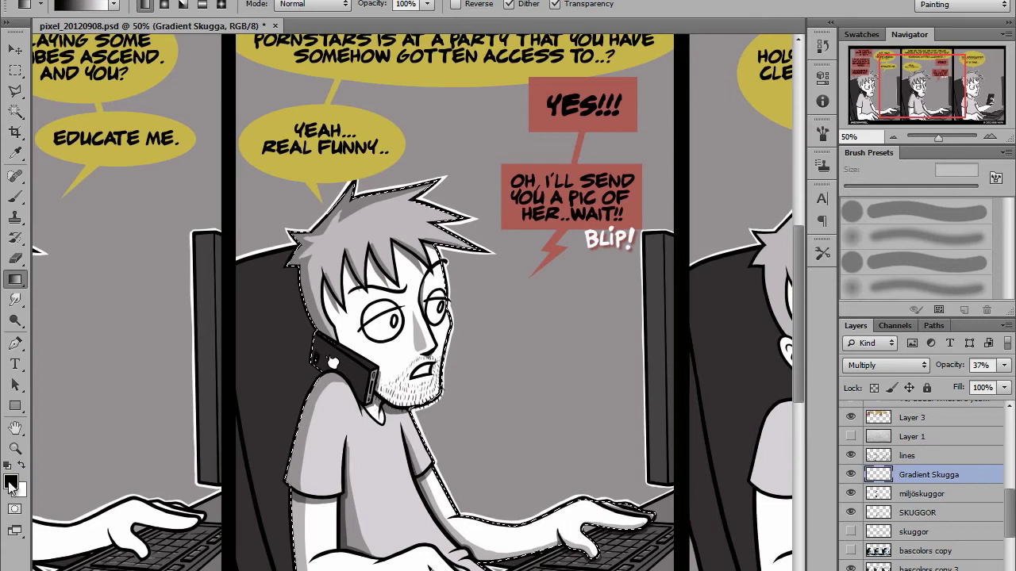
drag(877, 111, 877, 117)
drag(325, 347, 636, 326)
key(ctrl+z)
key(ctrl+z)
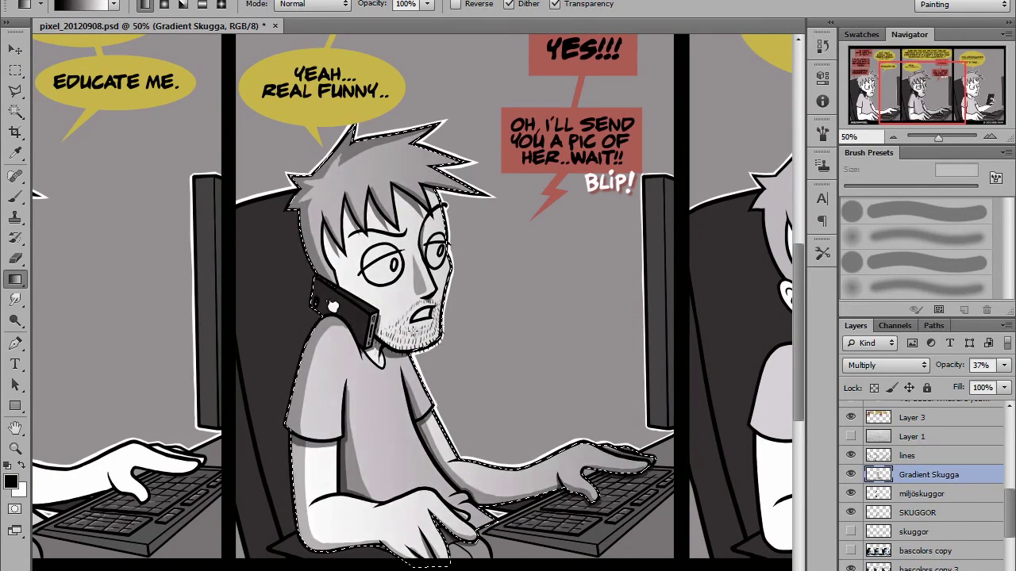
key(ctrl+z)
Raise the layer's opacity to 85% and apply a short black-to-white linear gradient that is darkest along the character's back
click(1005, 367)
drag(1002, 385, 999, 385)
drag(268, 380, 579, 360)
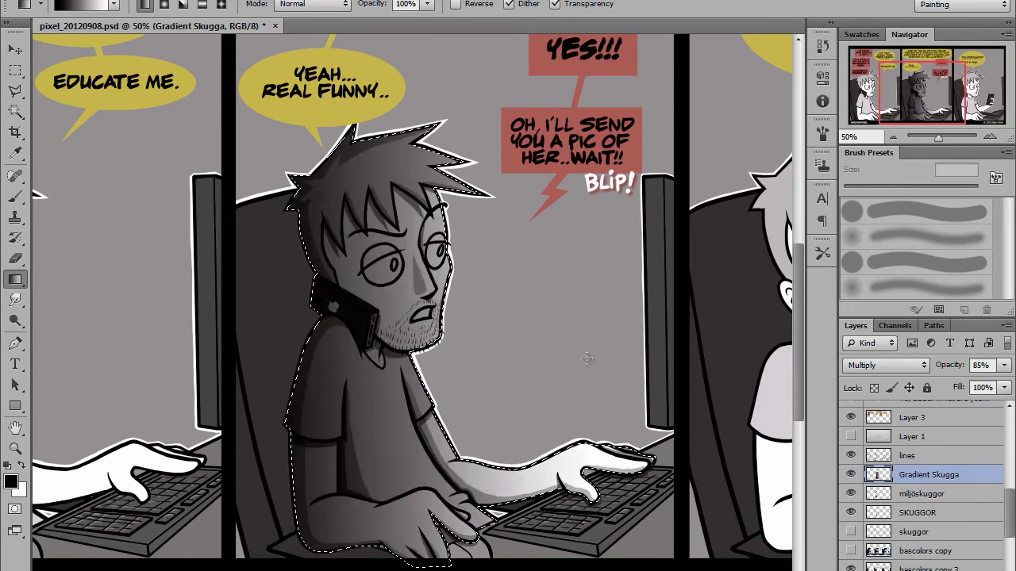
key(ctrl+z)
drag(449, 355, 291, 376)
key(ctrl+z)
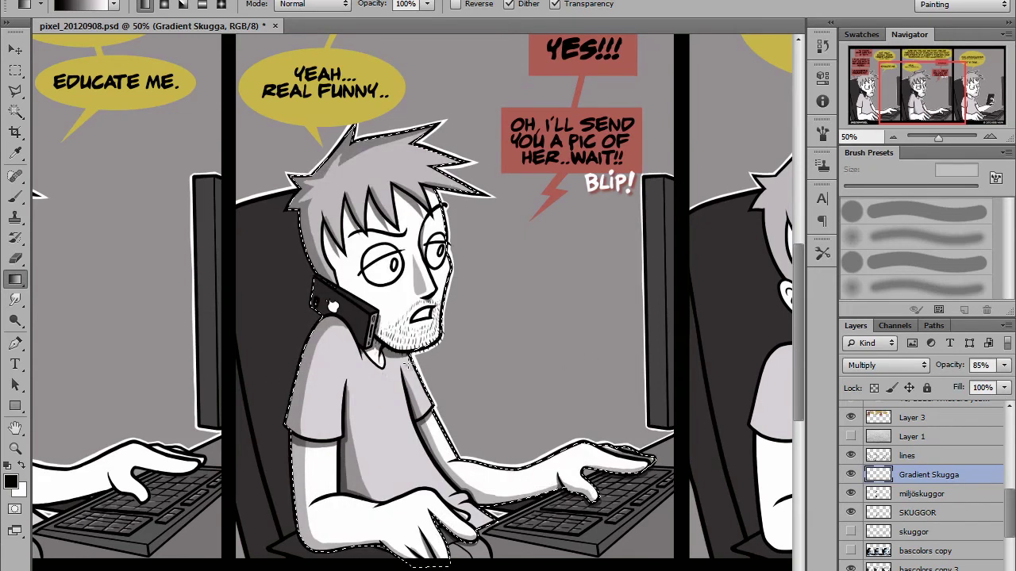
key(ctrl+z)
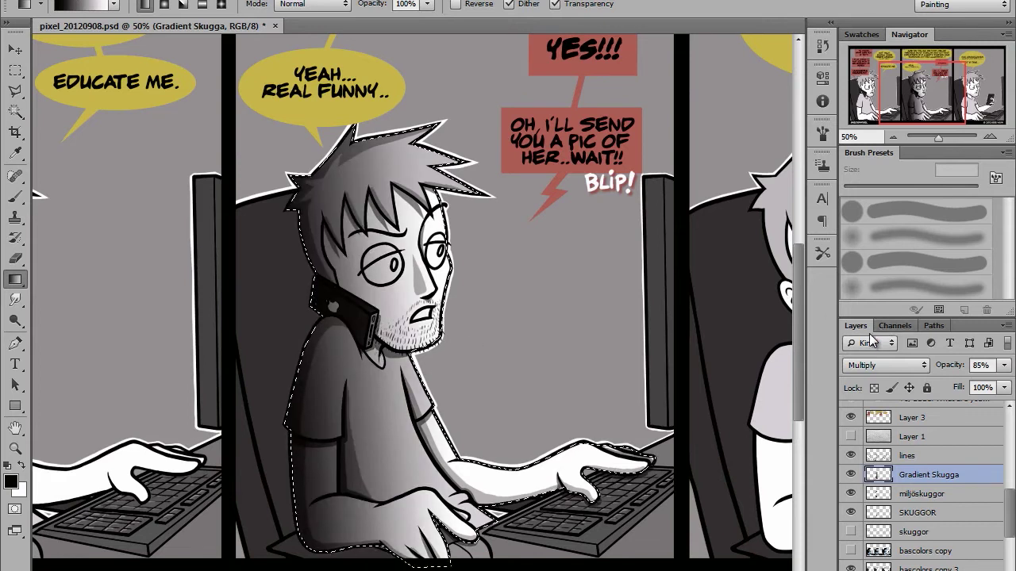
Deselect the character and reduce the Gradient Skugga layer's opacity to 57%
drag(913, 98, 911, 98)
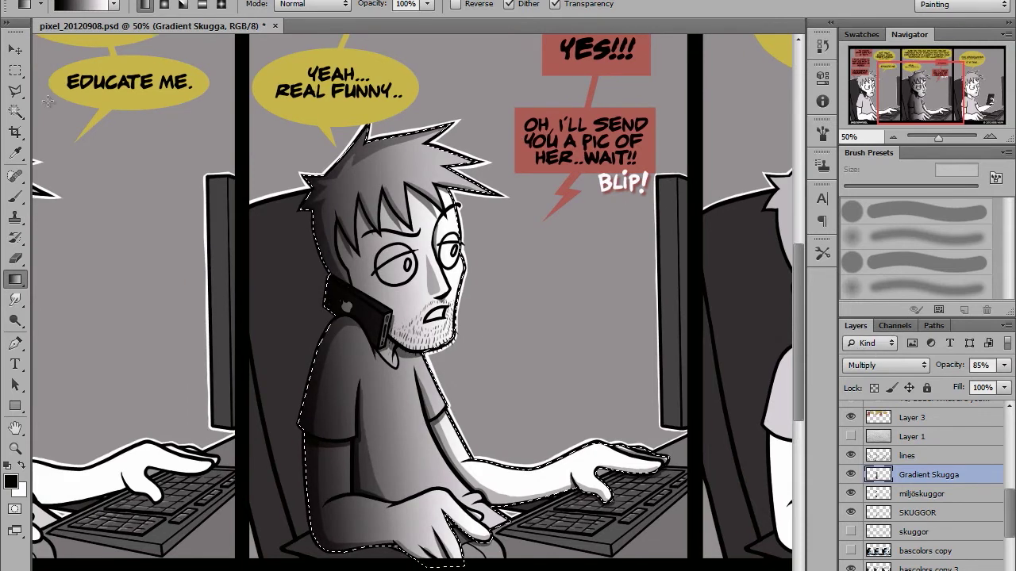
click(15, 71)
click(70, 116)
click(1004, 365)
mouse_move(996, 384)
mouse_down()
mouse_move(968, 387)
mouse_move(993, 394)
mouse_move(976, 395)
mouse_up()
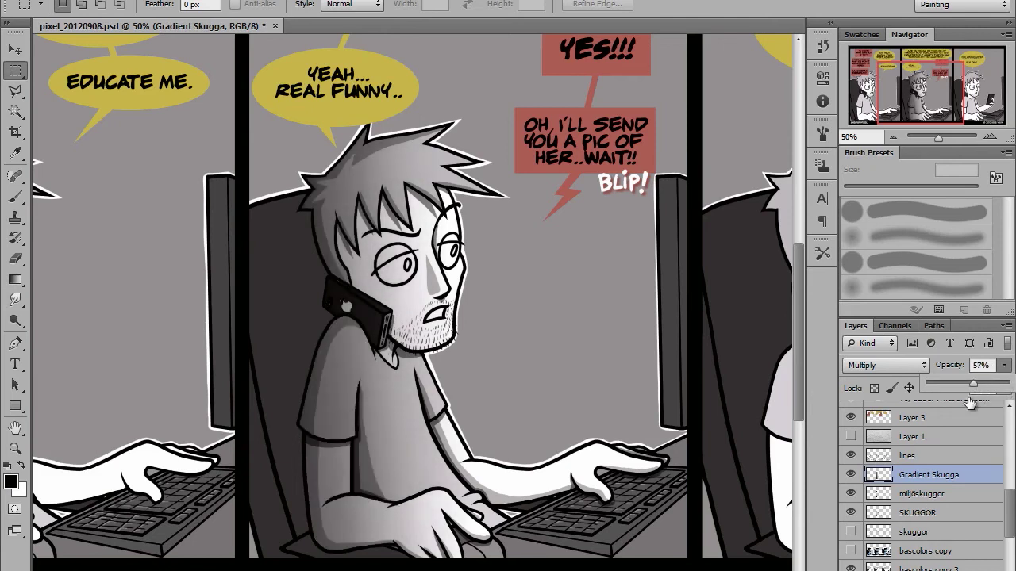
Toggle the bascolors copy layer's visibility on and off and look through the lower layers
click(852, 551)
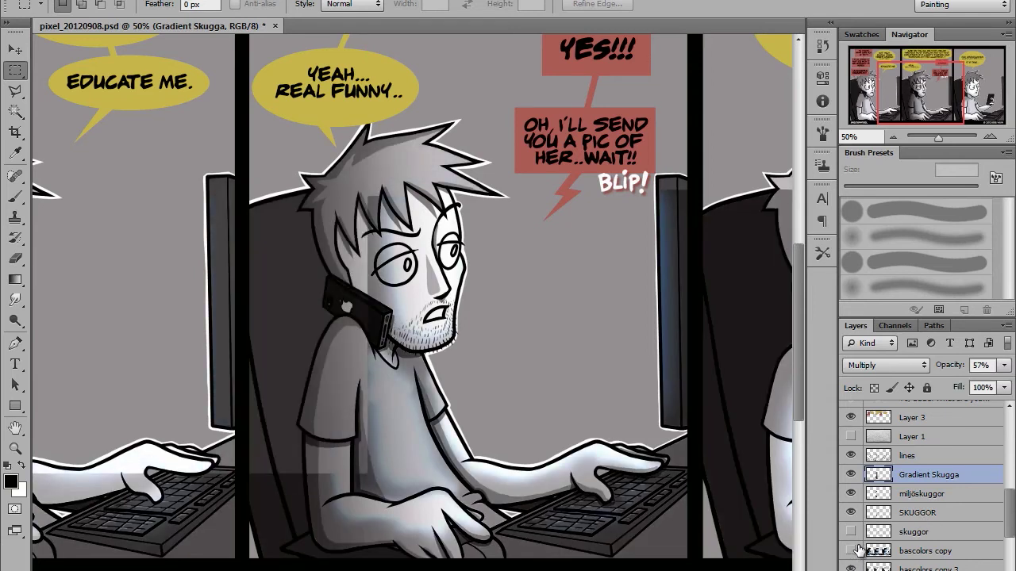
scroll(1012, 506, down, 5)
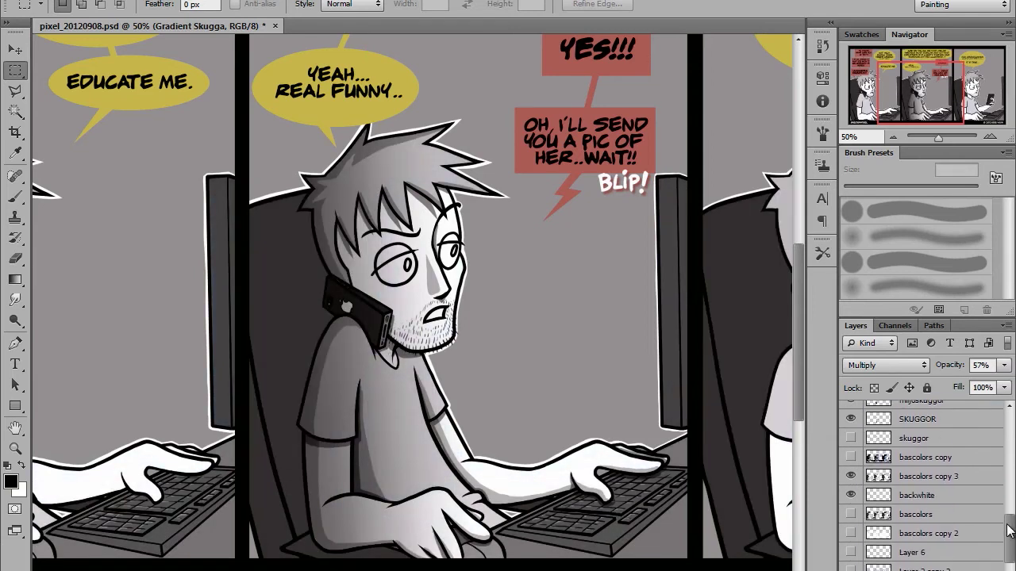